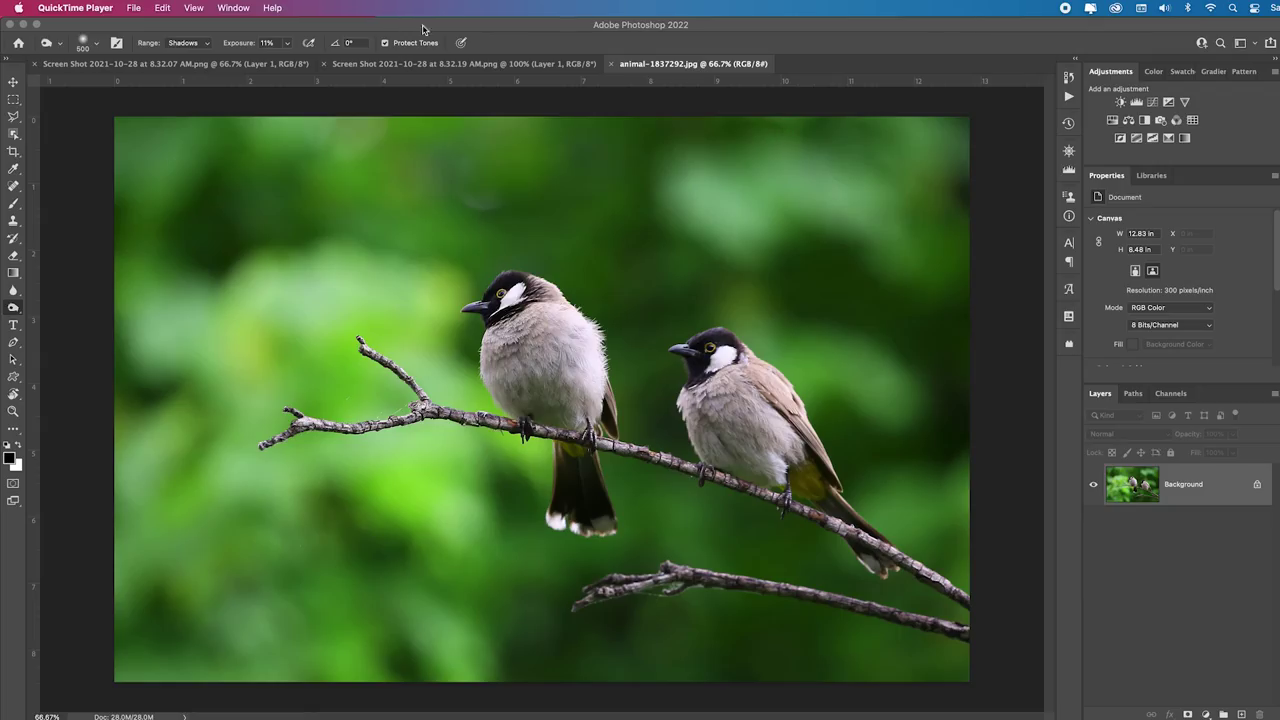
Open Filter > Neural Filters for the birds photo and switch on Style Transfer
{"action": "left_click", "coordinate": [397, 27]}
{"action": "left_click", "coordinate": [310, 8]}
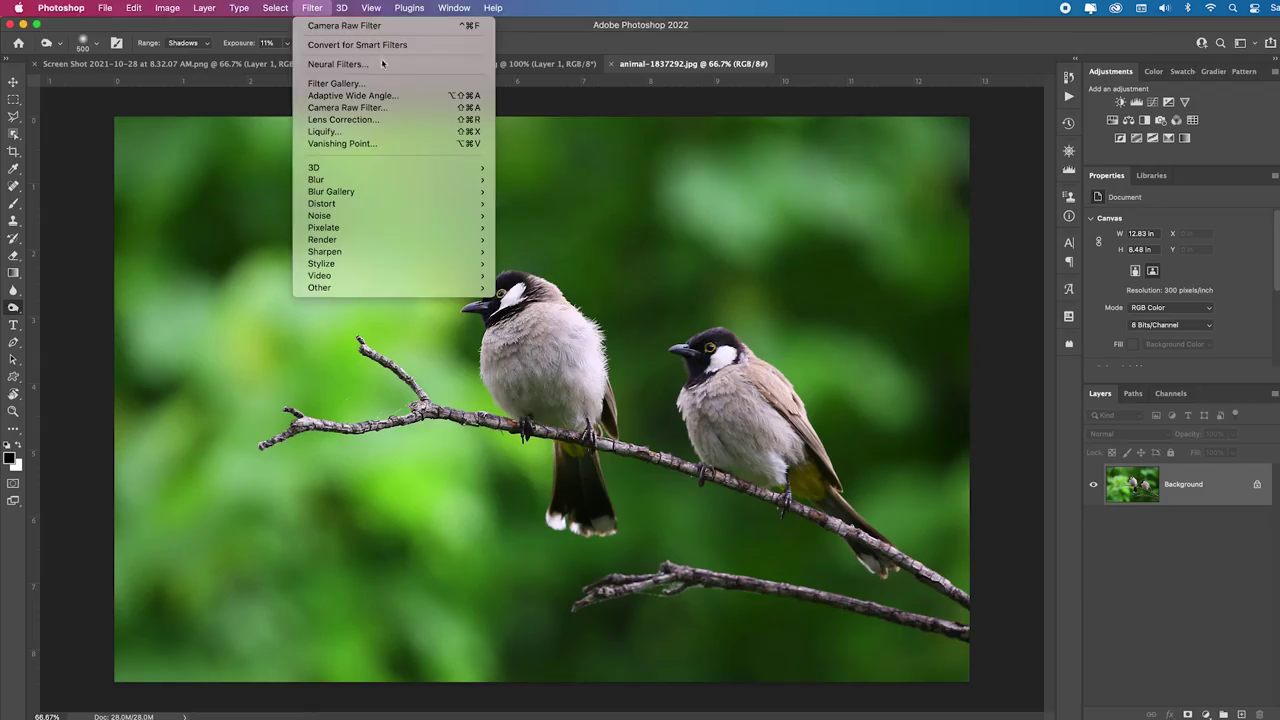
{"action": "left_click", "coordinate": [340, 64]}
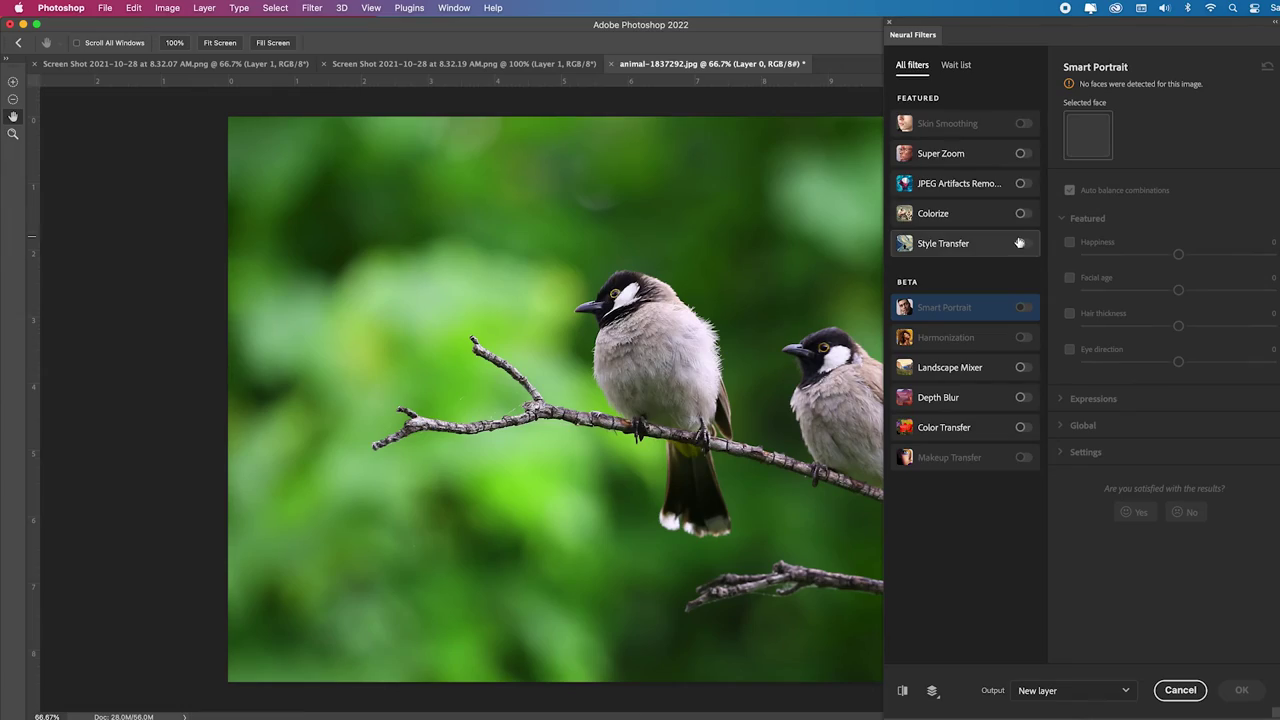
{"action": "left_click", "coordinate": [1020, 244]}
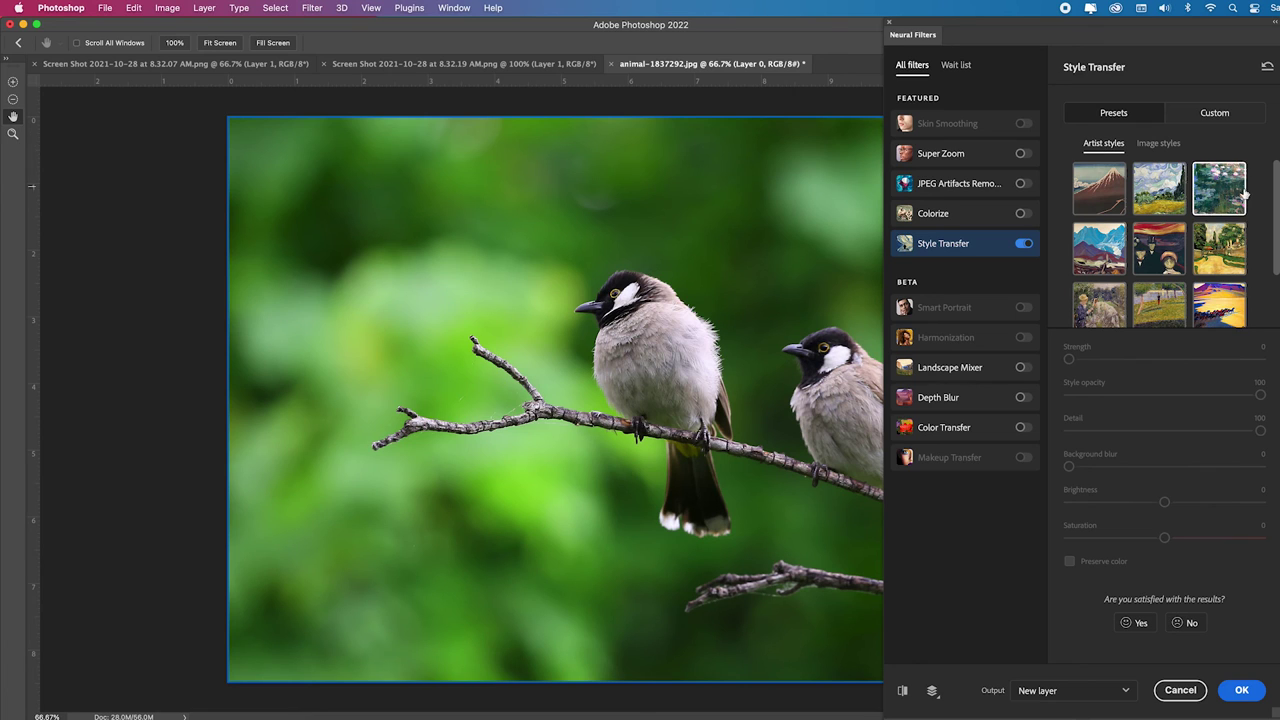
Apply a yellow-and-orange painterly Image styles preset at 100 style opacity
{"action": "left_click_drag", "start_coordinate": [1276, 182], "coordinate": [1172, 150]}
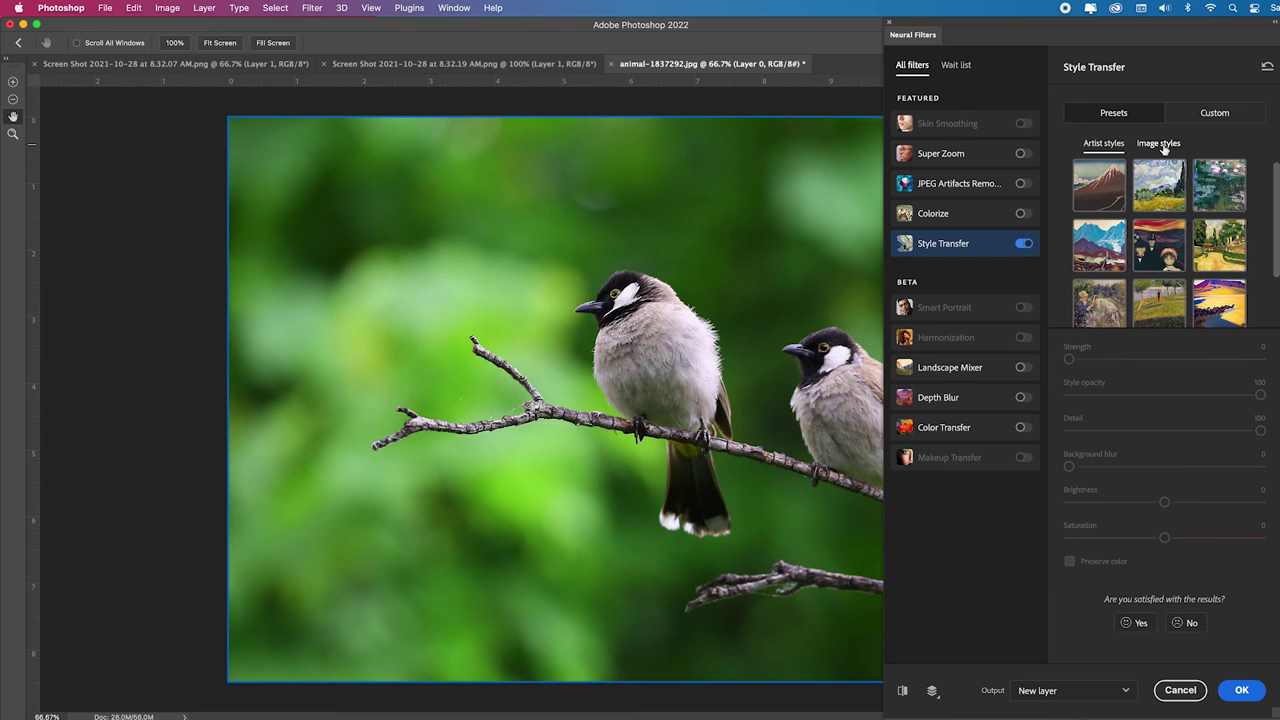
{"action": "left_click", "coordinate": [1160, 144]}
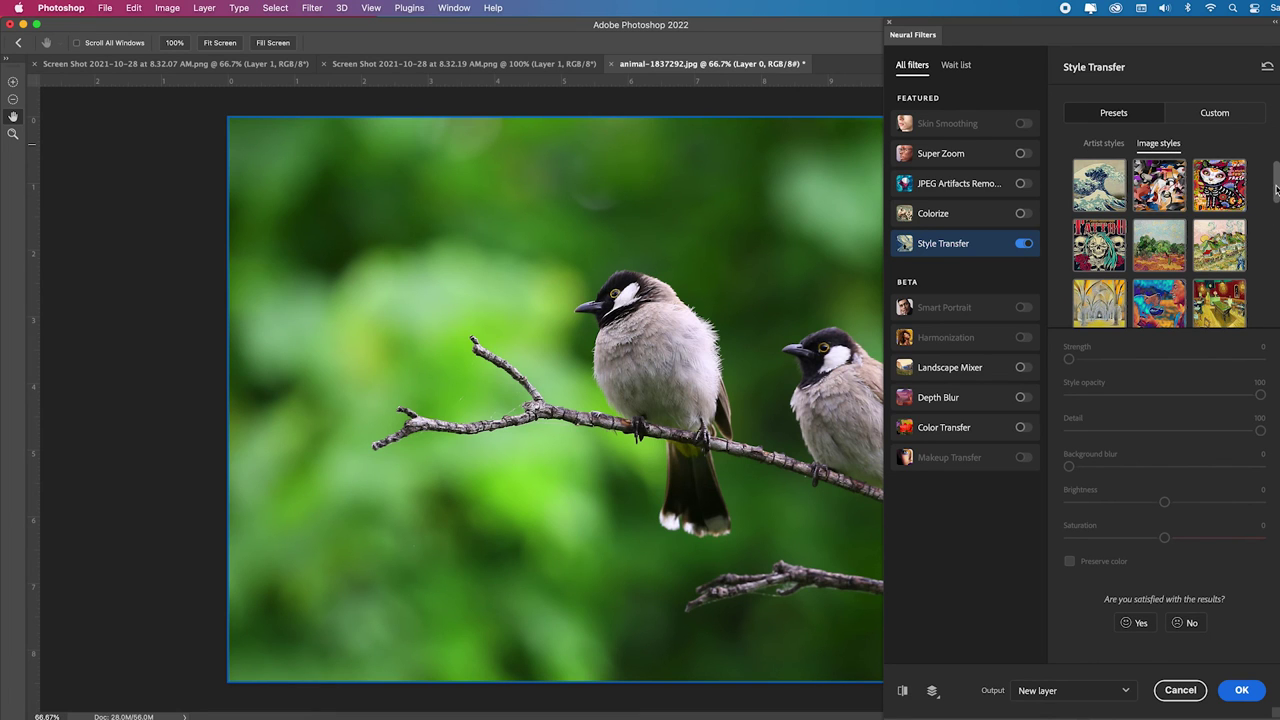
{"action": "left_click_drag", "start_coordinate": [1276, 190], "coordinate": [1276, 208]}
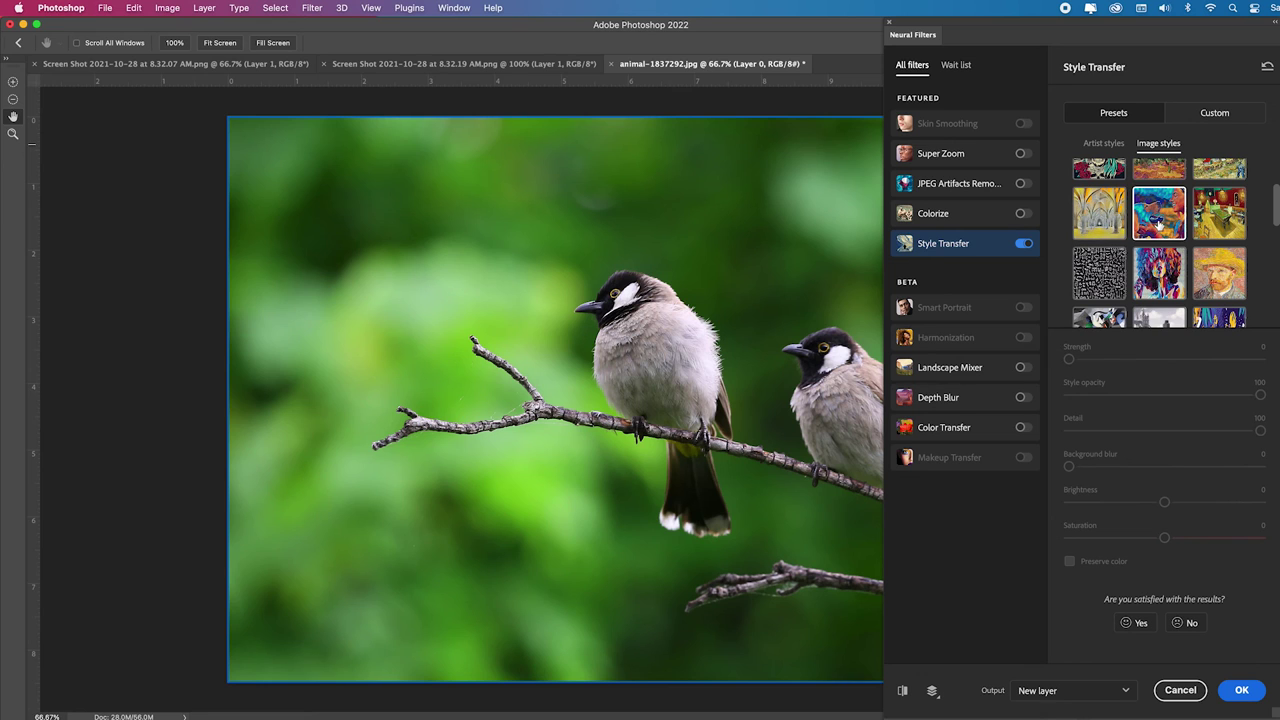
{"action": "left_click", "coordinate": [1104, 234]}
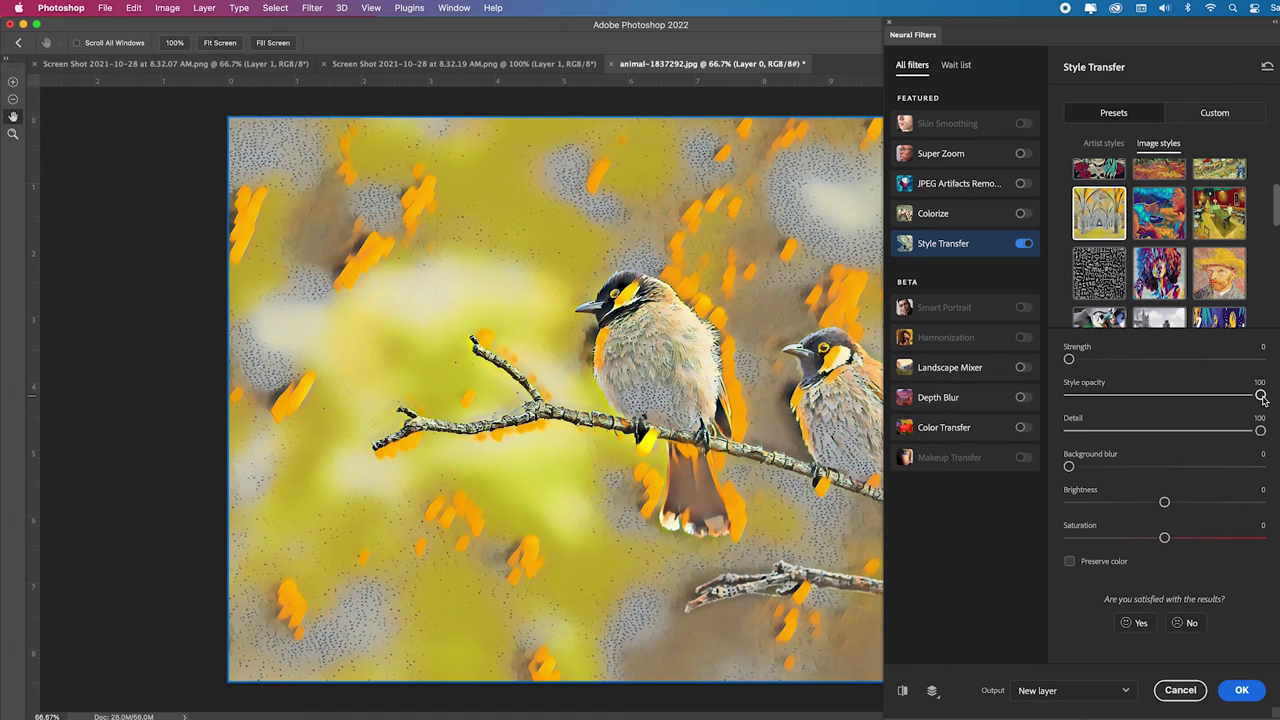
Try a different image style on the birds at 57 style opacity
{"action": "left_click_drag", "start_coordinate": [1262, 398], "coordinate": [1228, 395]}
{"action": "scroll", "coordinate": [1210, 220], "scroll_direction": "down", "scroll_amount": 5}
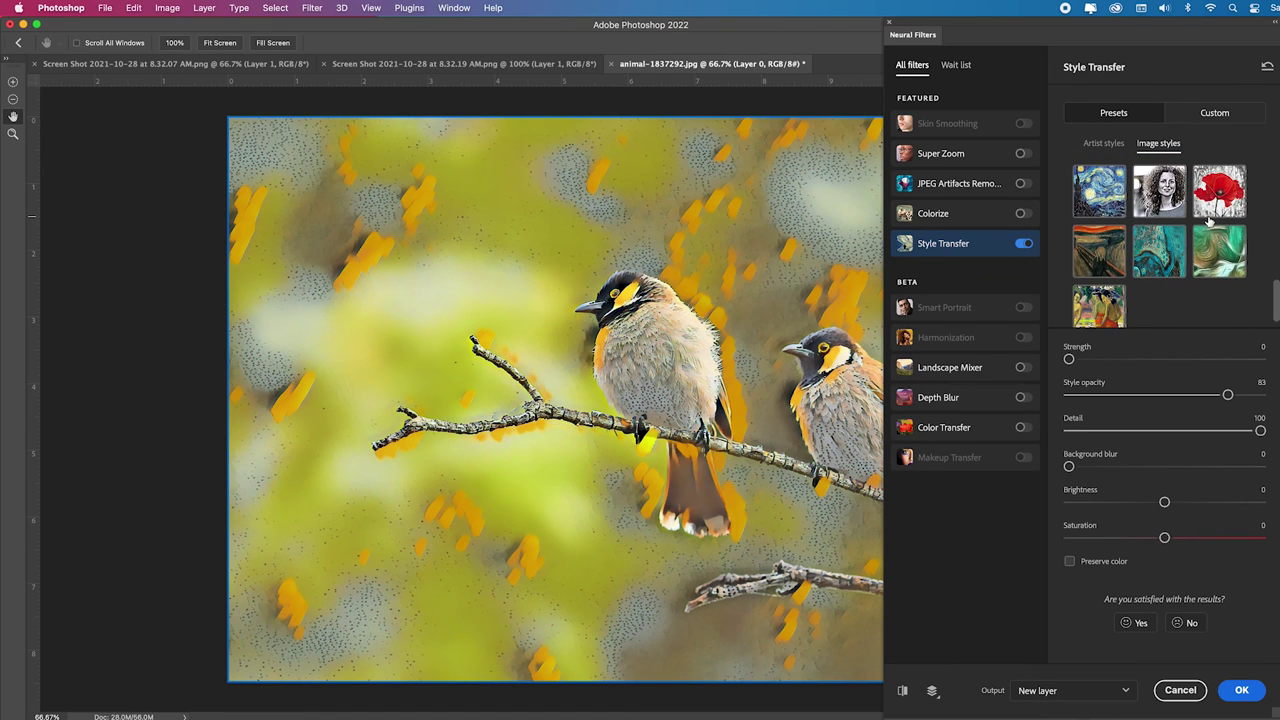
{"action": "left_click", "coordinate": [1099, 300]}
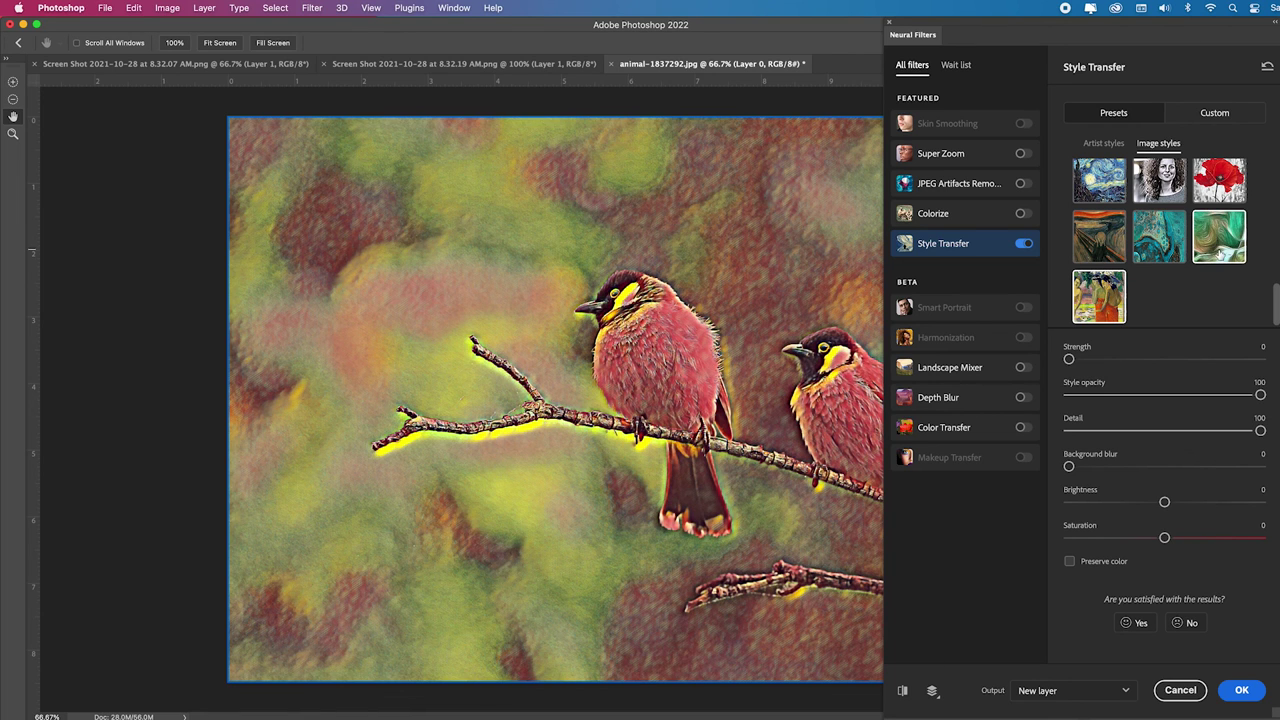
{"action": "left_click", "coordinate": [1179, 396]}
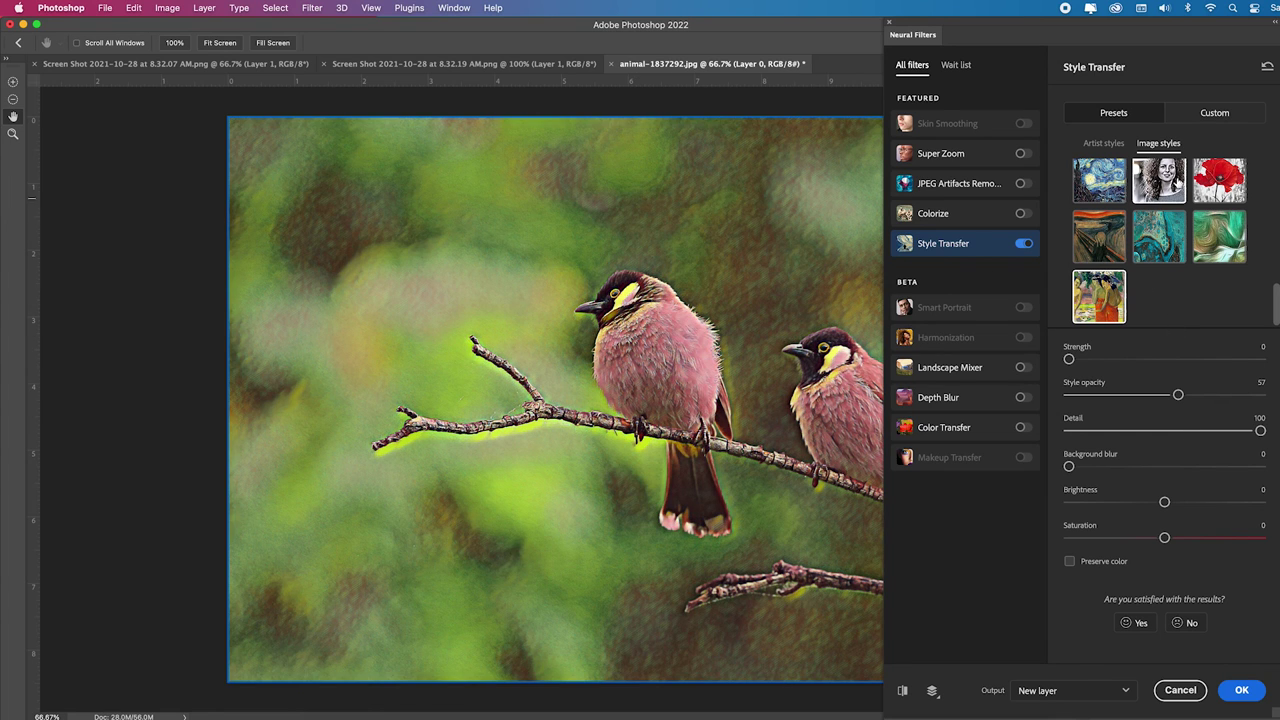
Apply the Starry Night image style and reduce its style opacity to 46
{"action": "left_click", "coordinate": [1099, 180]}
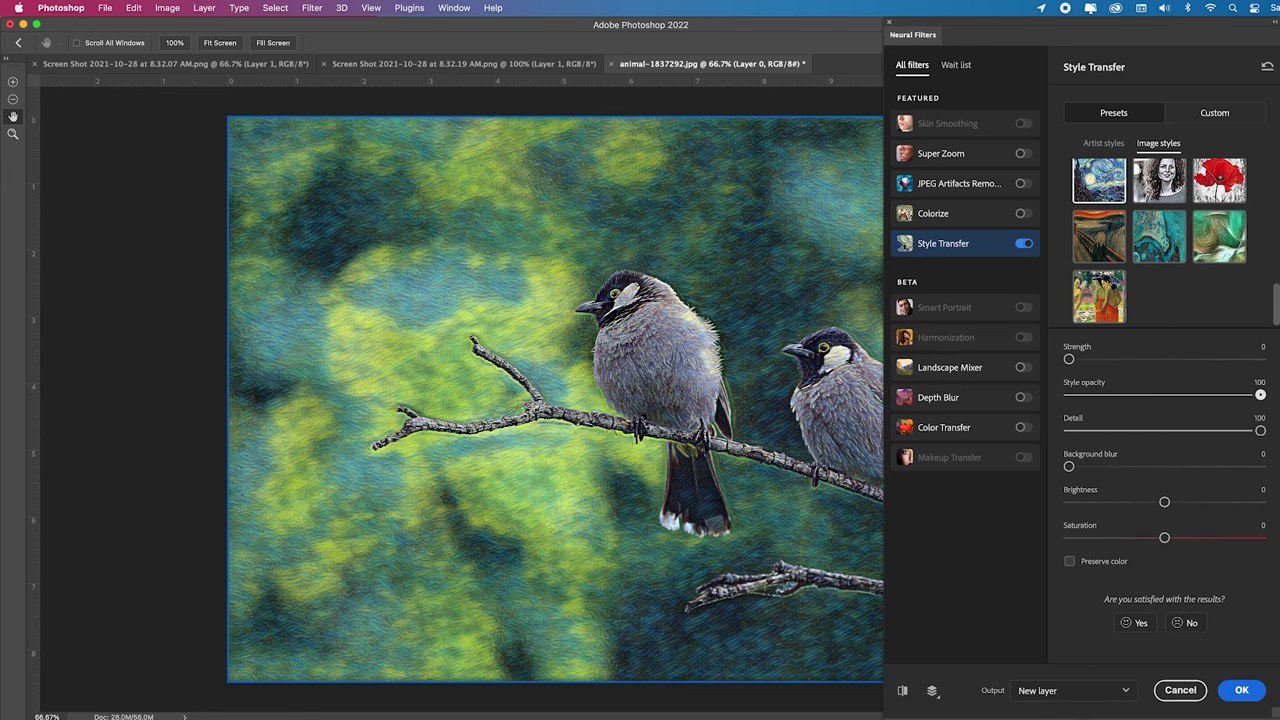
{"action": "left_click", "coordinate": [1260, 394]}
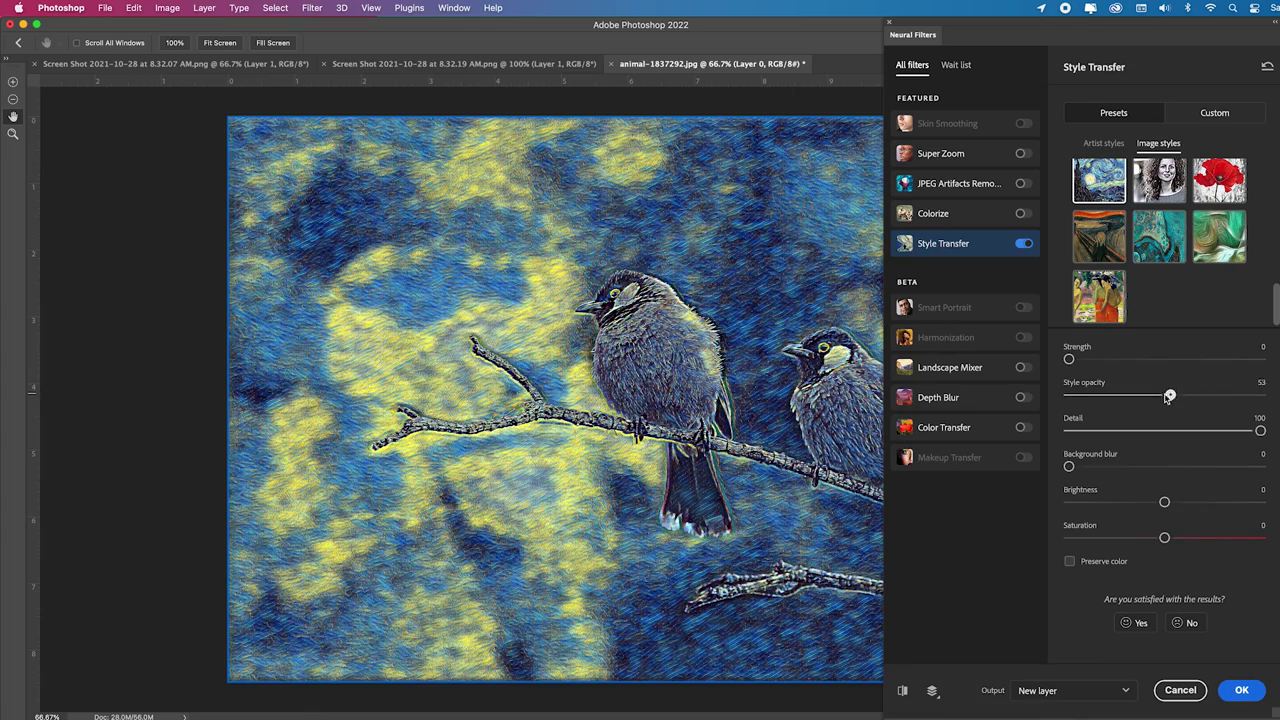
{"action": "left_click_drag", "start_coordinate": [1161, 396], "coordinate": [1157, 395]}
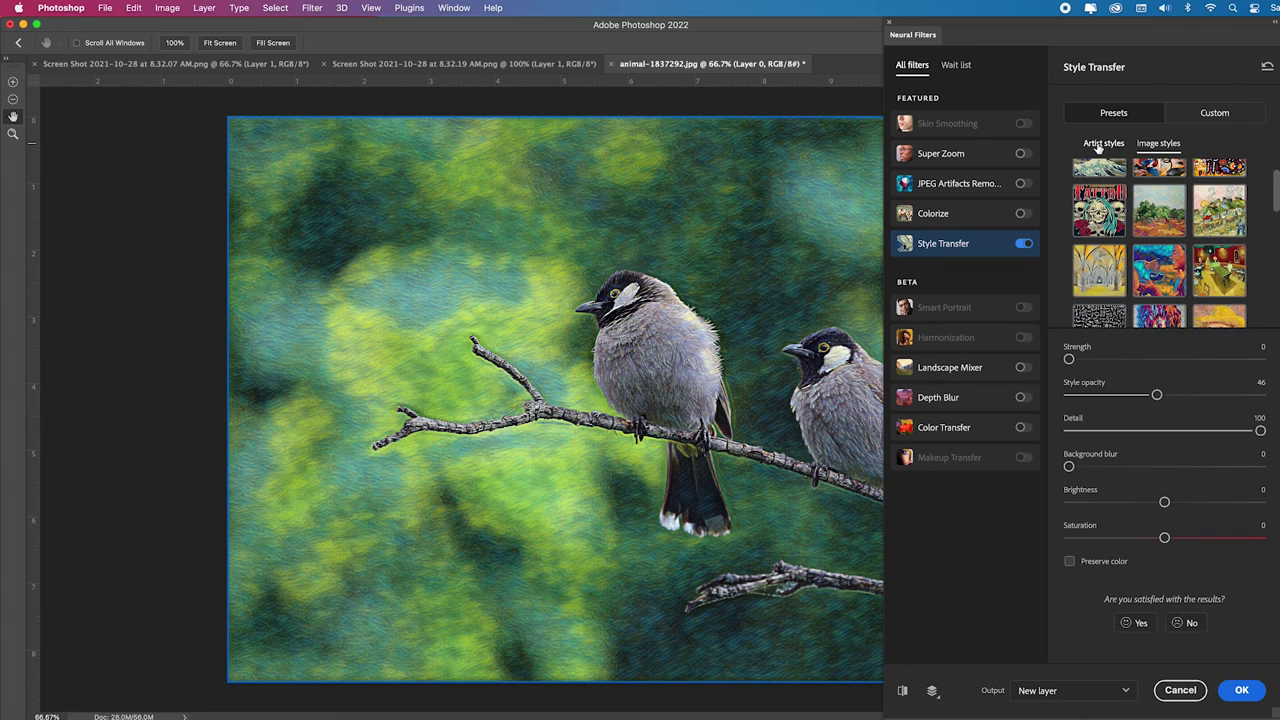
{"action": "left_click", "coordinate": [1100, 145]}
Try the wheat-field artist style at full style opacity
{"action": "scroll", "coordinate": [1159, 210], "scroll_direction": "up", "scroll_amount": 1}
{"action": "left_click", "coordinate": [1159, 189]}
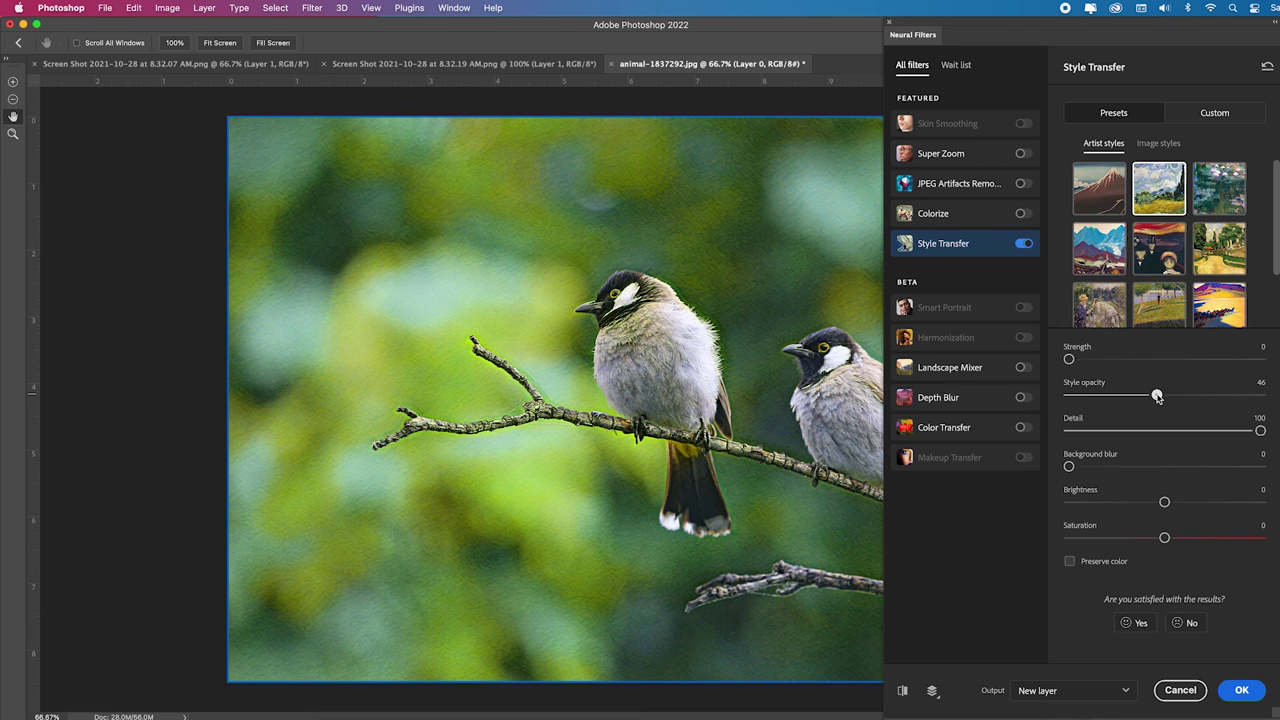
{"action": "left_click_drag", "start_coordinate": [1157, 396], "coordinate": [1260, 395]}
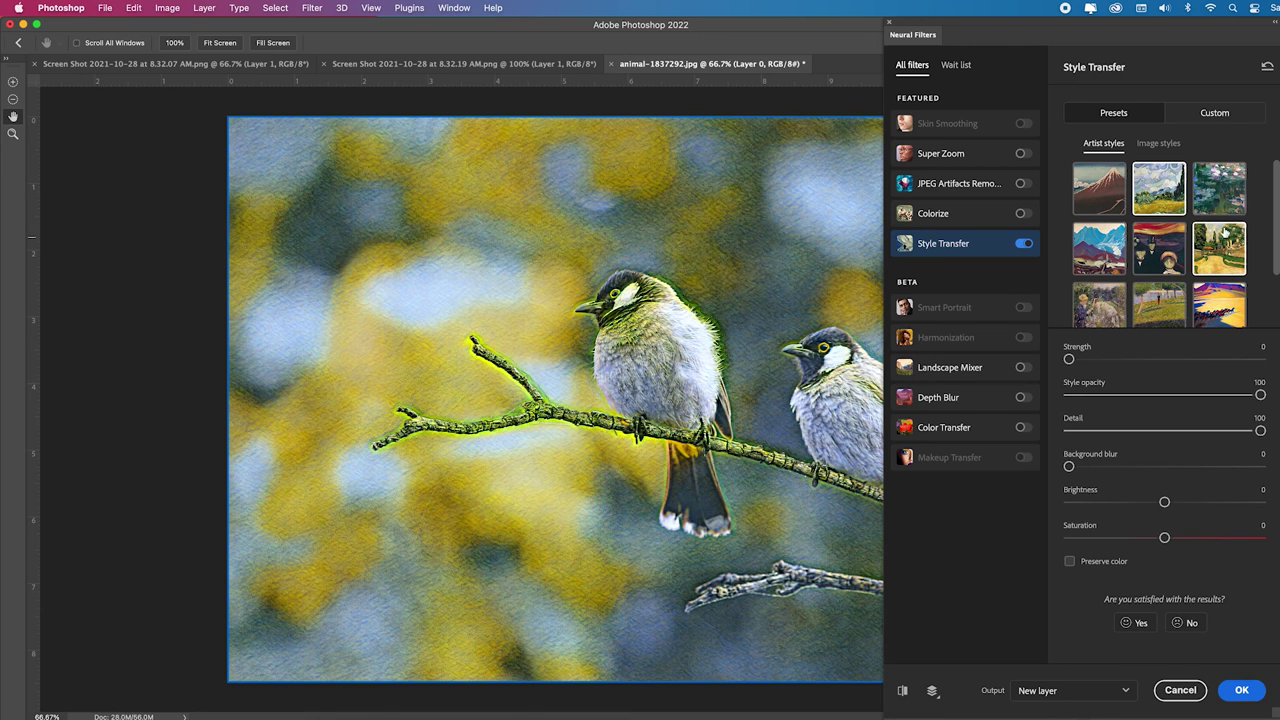
{"action": "left_click", "coordinate": [1219, 190]}
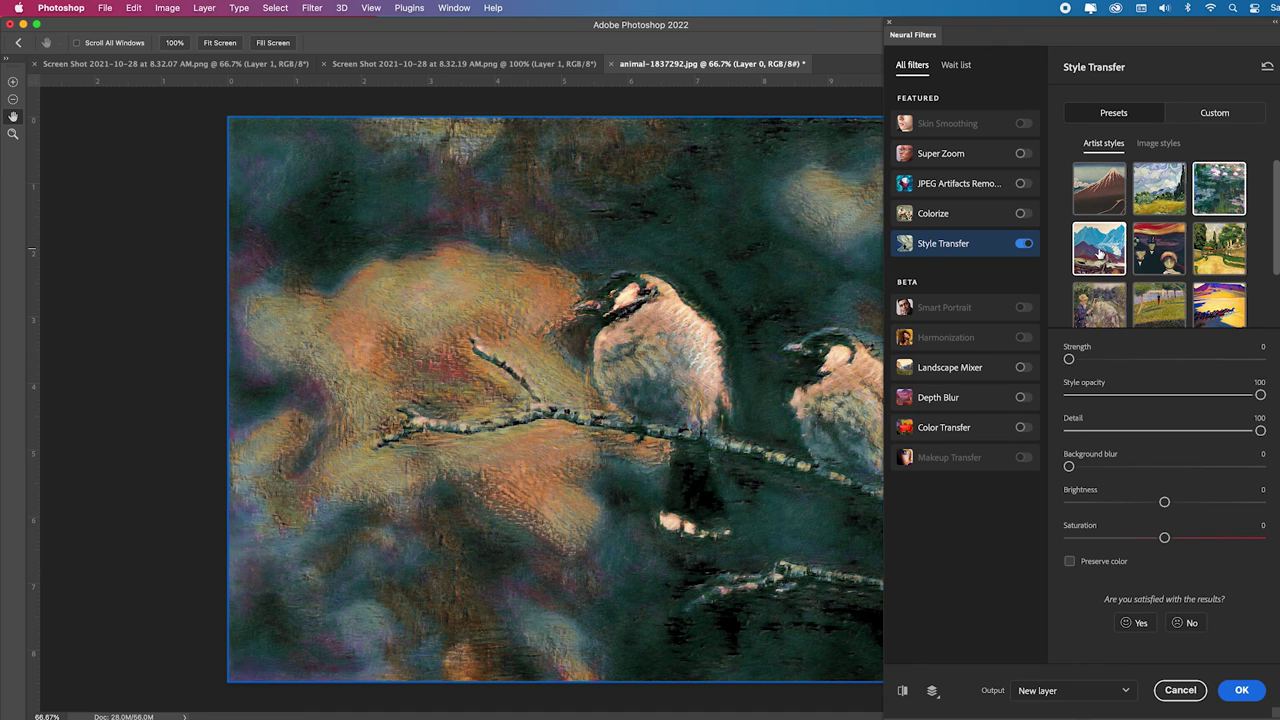
Apply the blue-and-pink mountain artist style at 55 opacity with Saturation +26
{"action": "left_click", "coordinate": [1099, 252]}
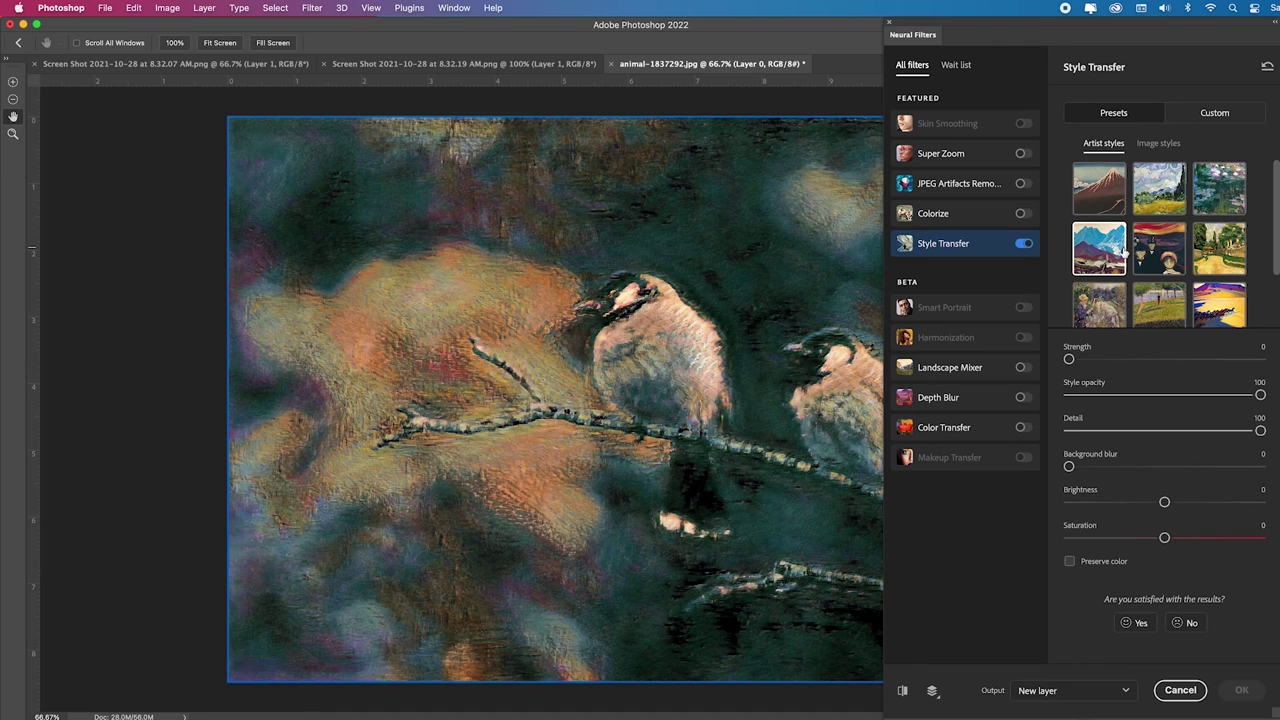
{"action": "left_click", "coordinate": [1158, 252]}
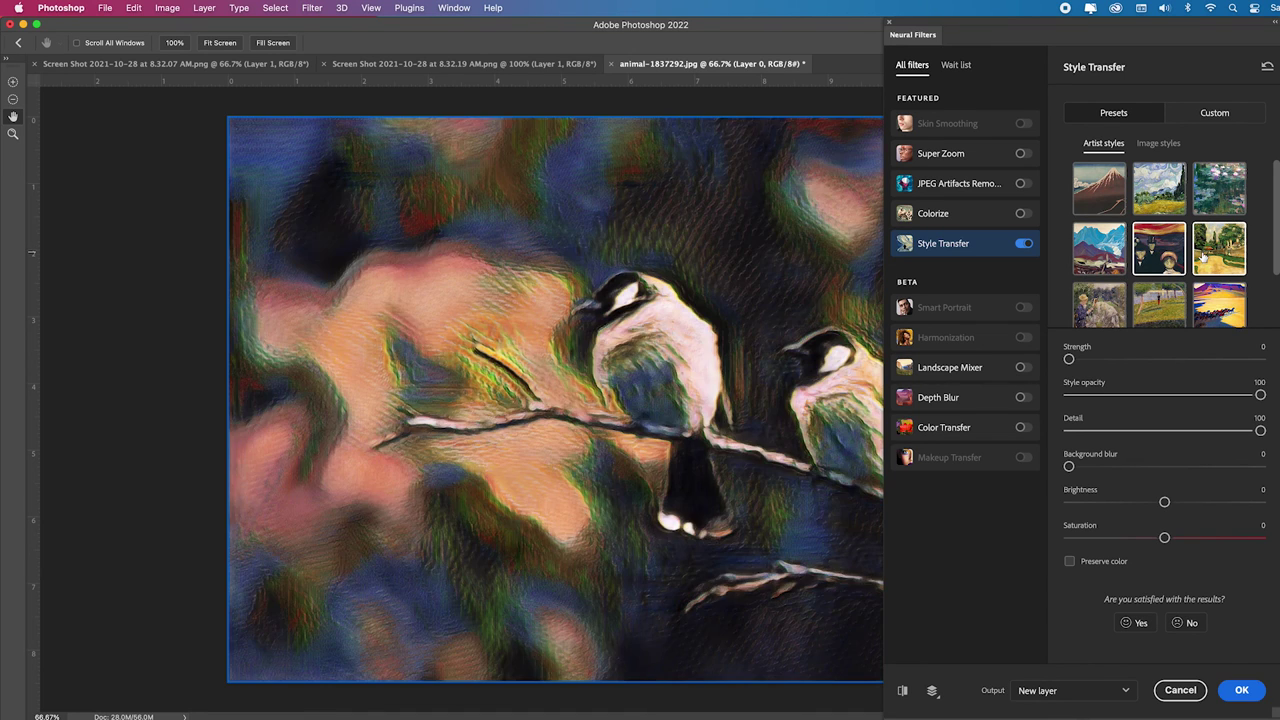
{"action": "left_click", "coordinate": [1175, 396]}
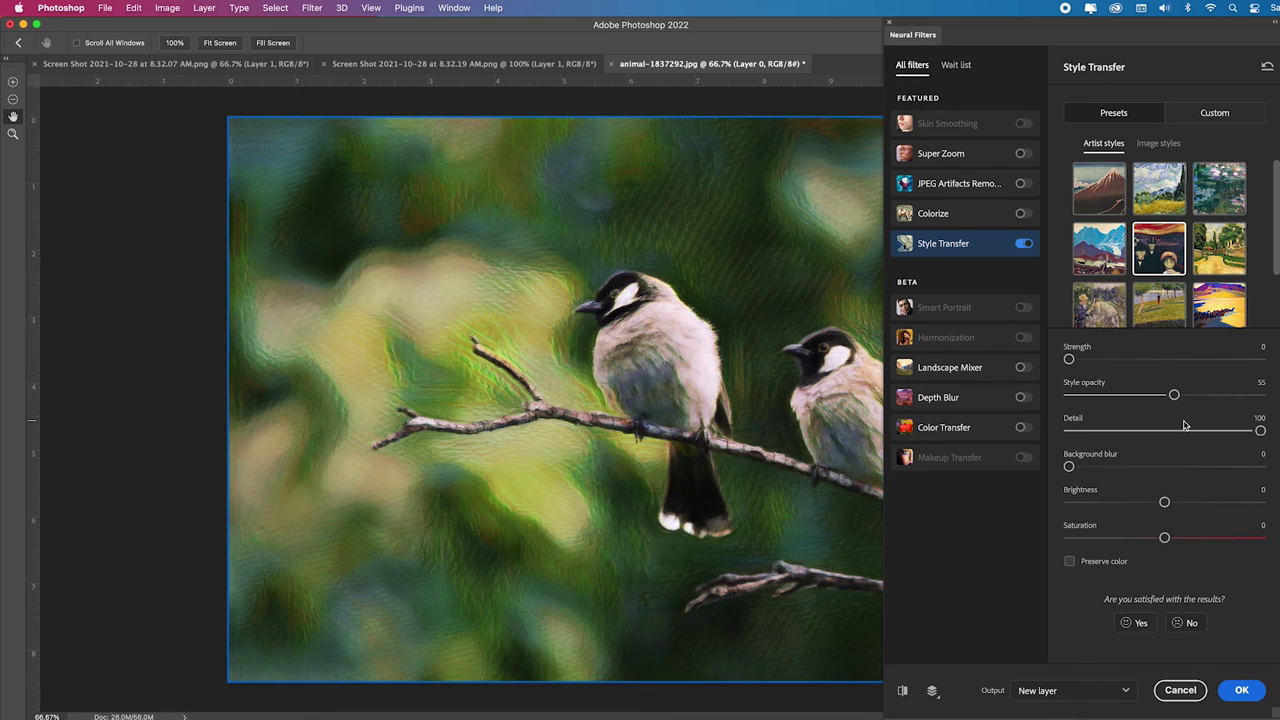
{"action": "left_click", "coordinate": [1099, 252]}
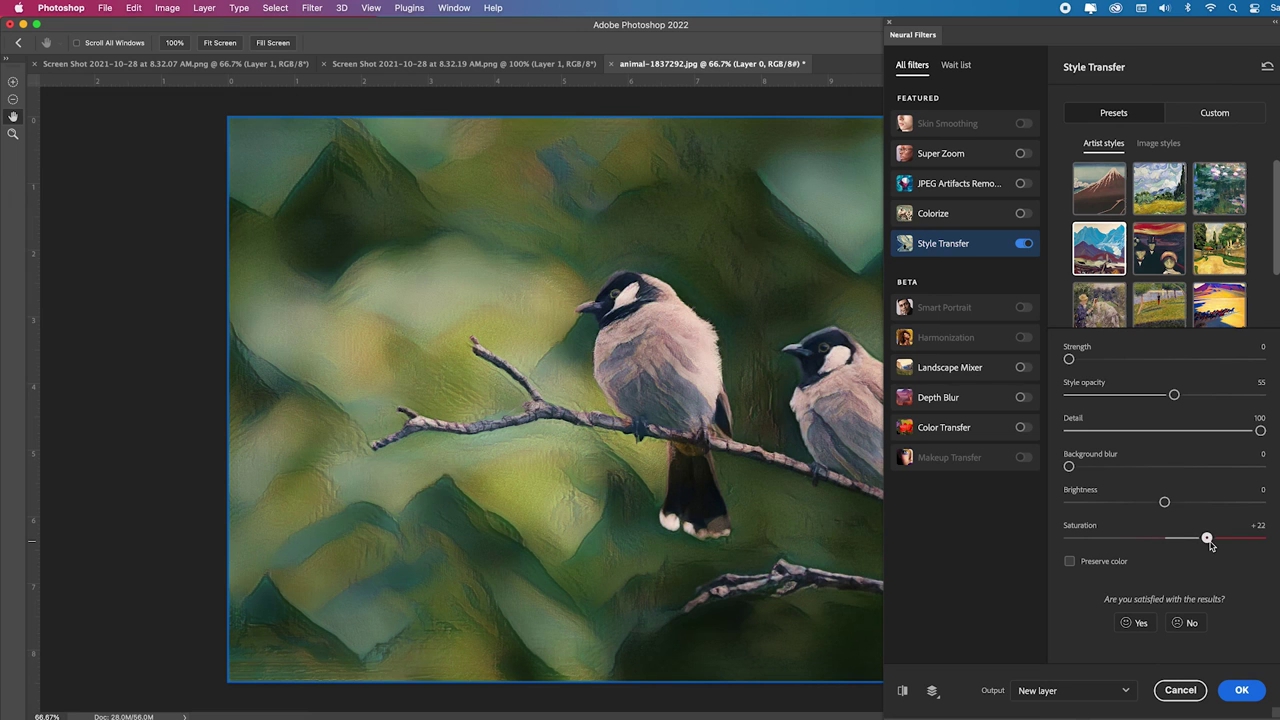
{"action": "left_click_drag", "start_coordinate": [1208, 540], "coordinate": [1215, 540]}
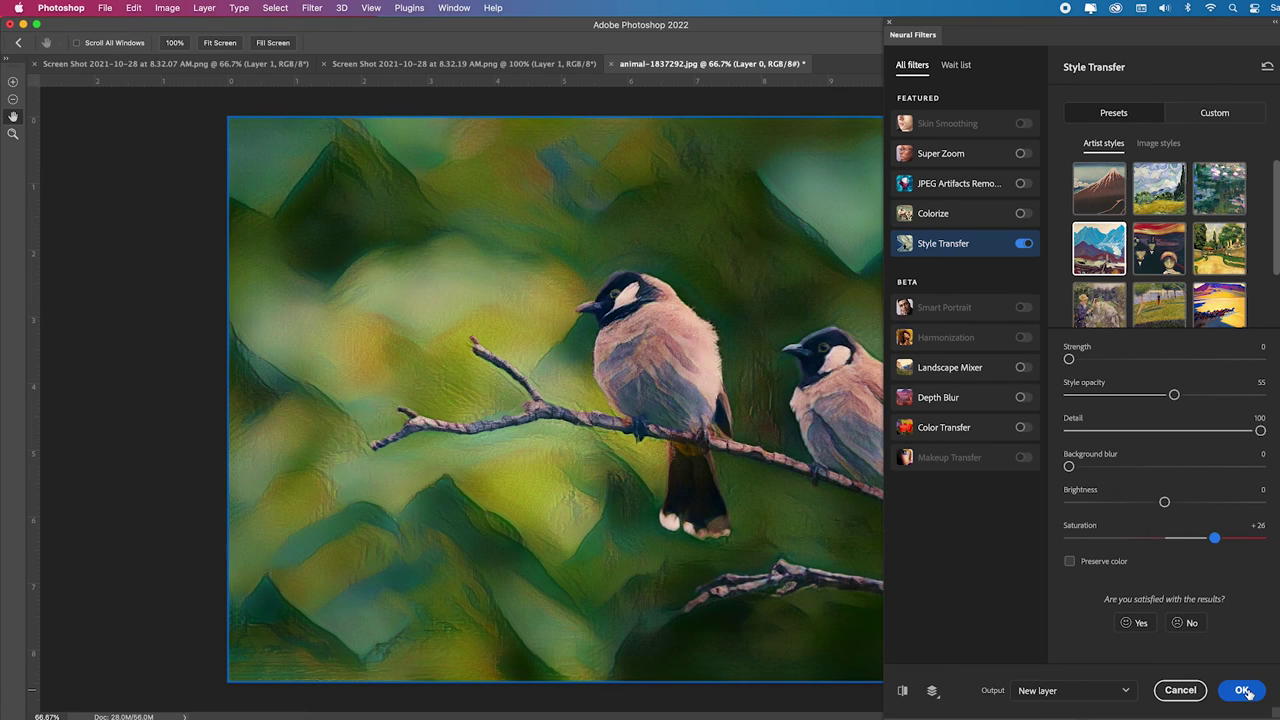
Output the styled result as Layer 1 and toggle its visibility to compare with the original
{"action": "left_click", "coordinate": [1242, 690]}
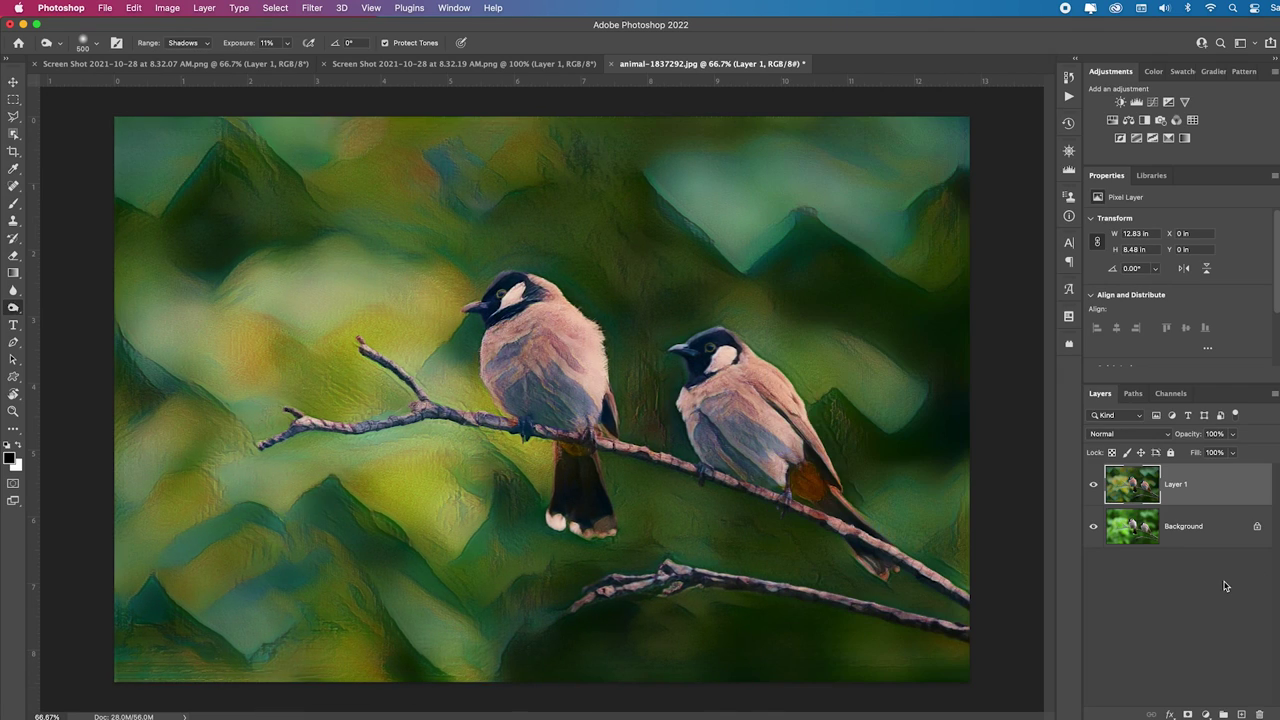
{"action": "left_click", "coordinate": [1094, 485]}
{"action": "left_click", "coordinate": [1094, 485]}
Add a Levels layer with white point 186 and set Layer 1's opacity to 76%
{"action": "left_click", "coordinate": [1136, 102]}
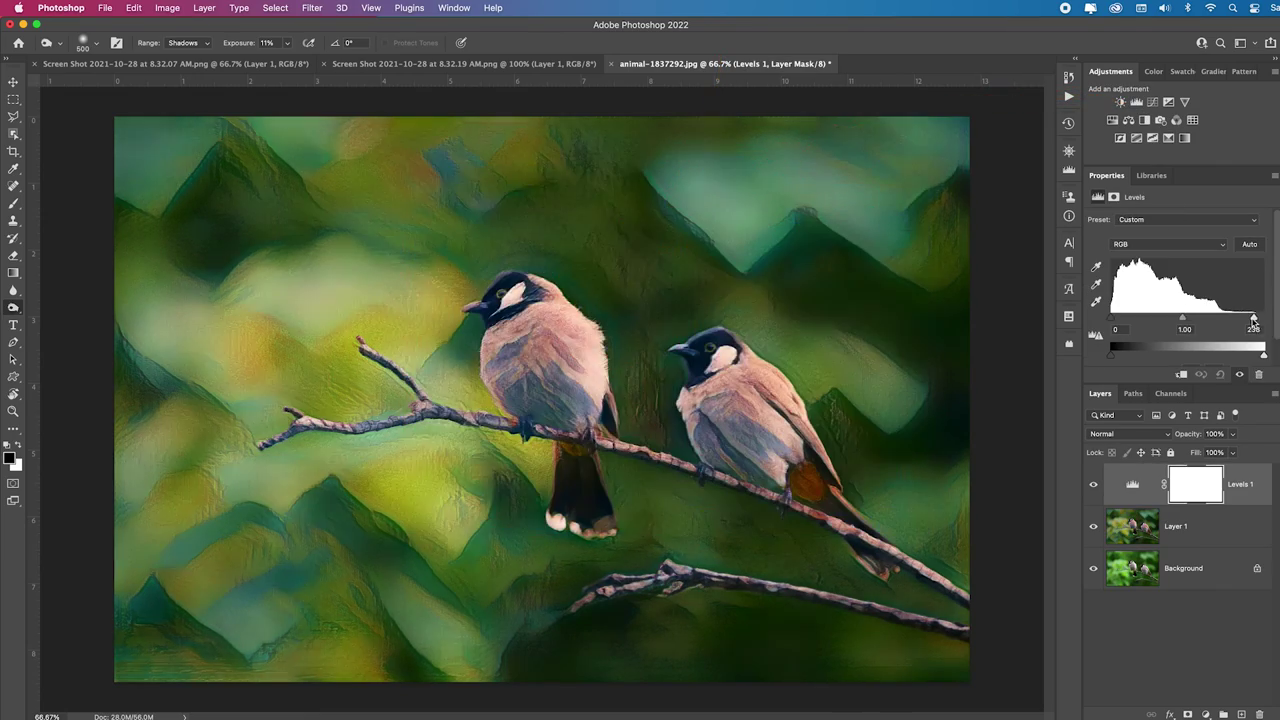
{"action": "left_click_drag", "start_coordinate": [1263, 317], "coordinate": [1166, 320]}
{"action": "left_click", "coordinate": [1190, 527]}
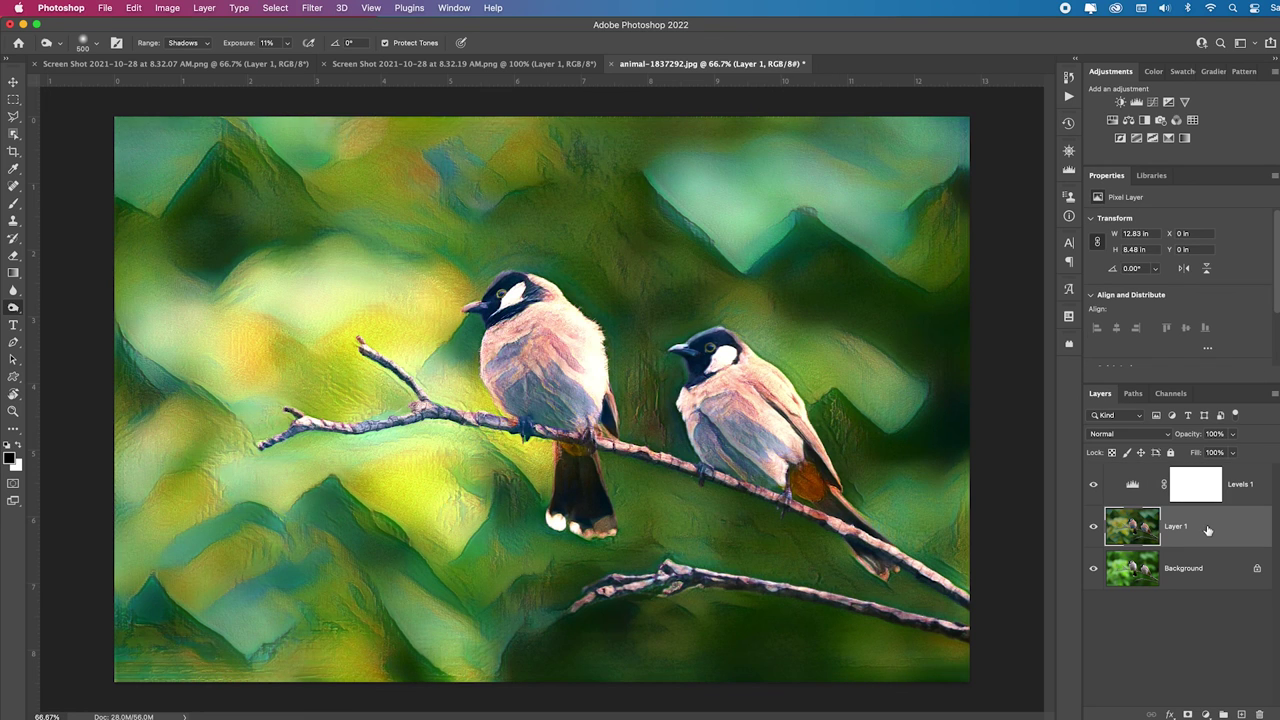
{"action": "left_click_drag", "start_coordinate": [1183, 435], "coordinate": [1187, 438]}
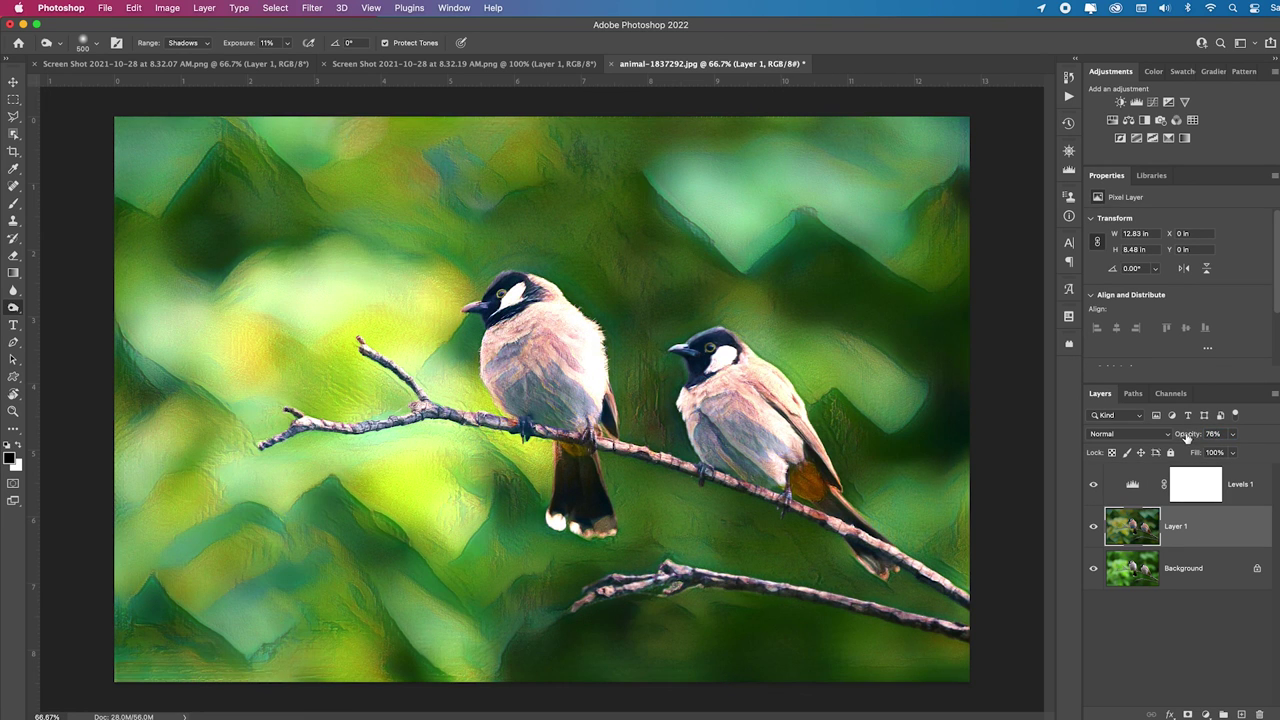